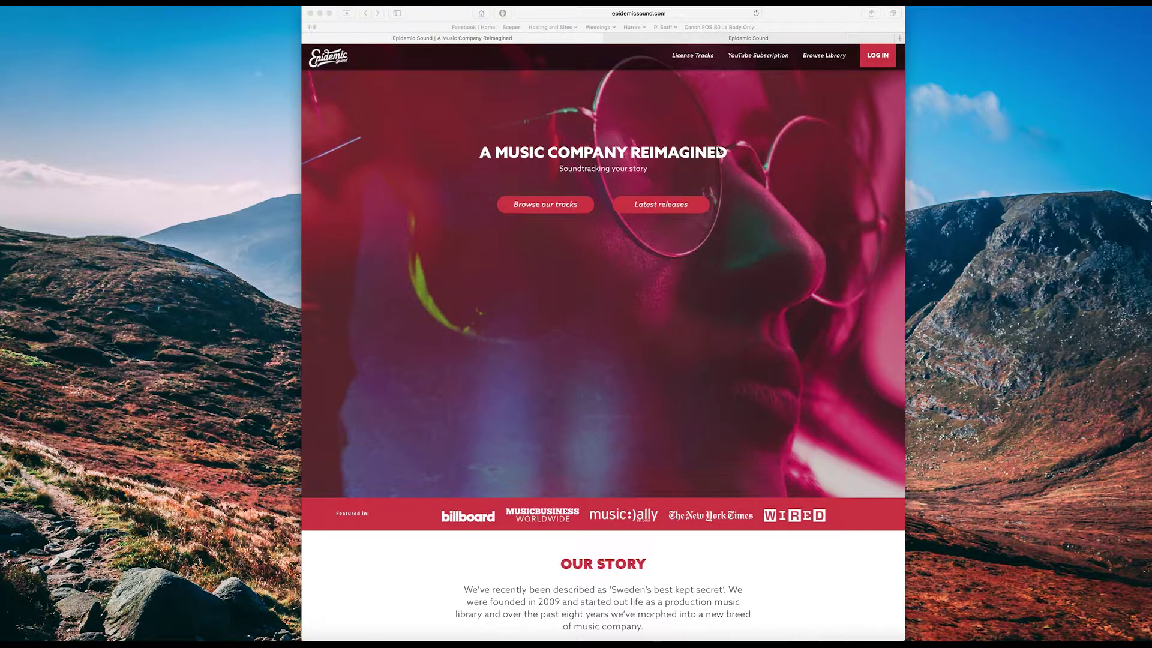
Step: On the Staff picks page, preview Red Lights from its start, pausing at 00:11
left_click(670, 37)
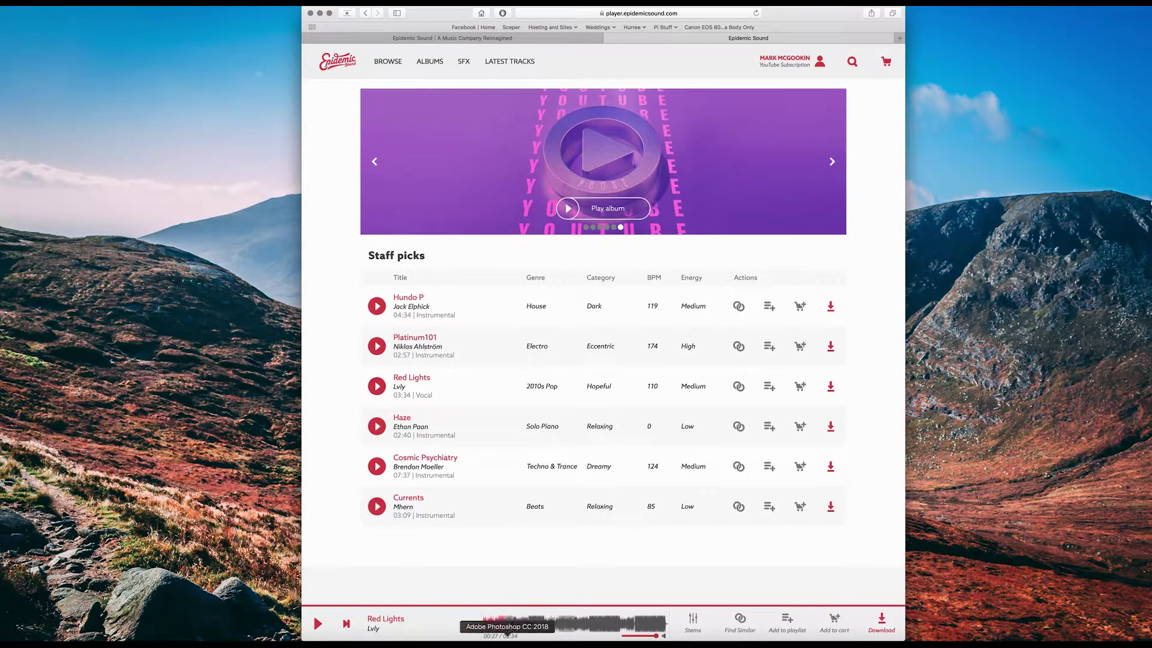
left_click(486, 624)
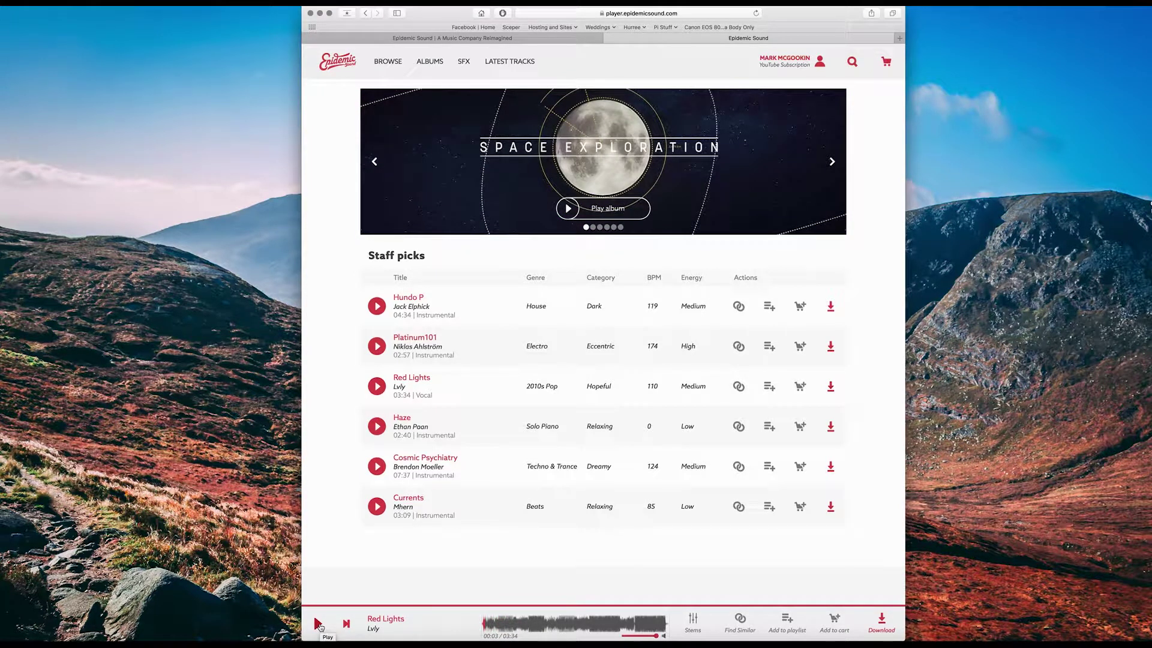
left_click(319, 625)
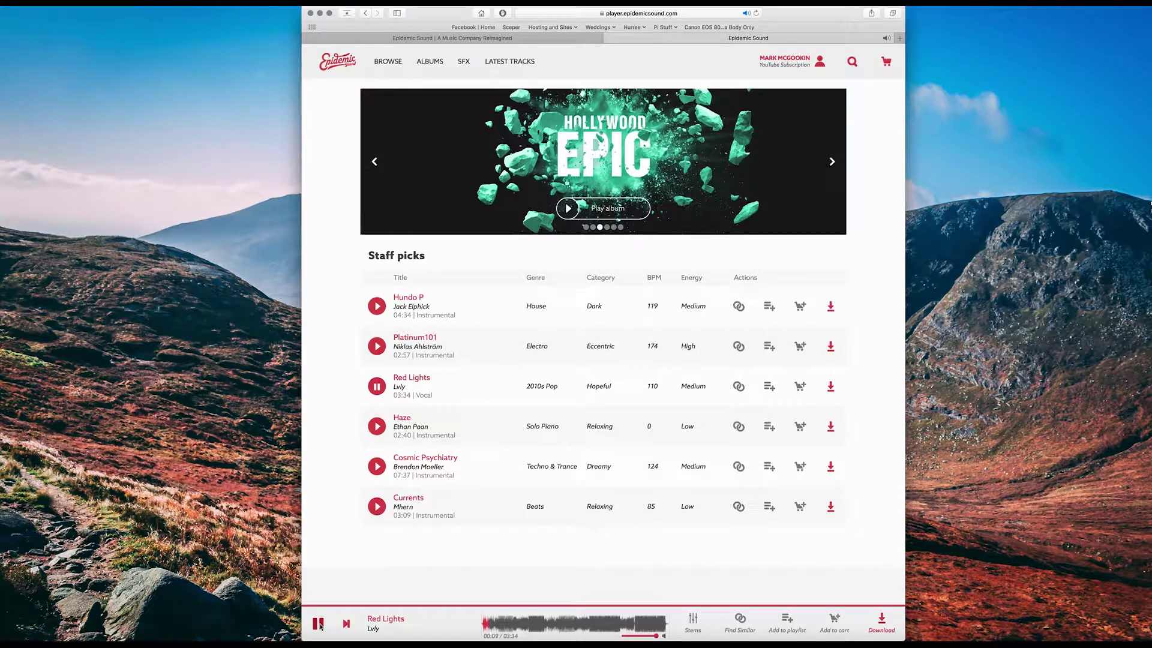
left_click(319, 625)
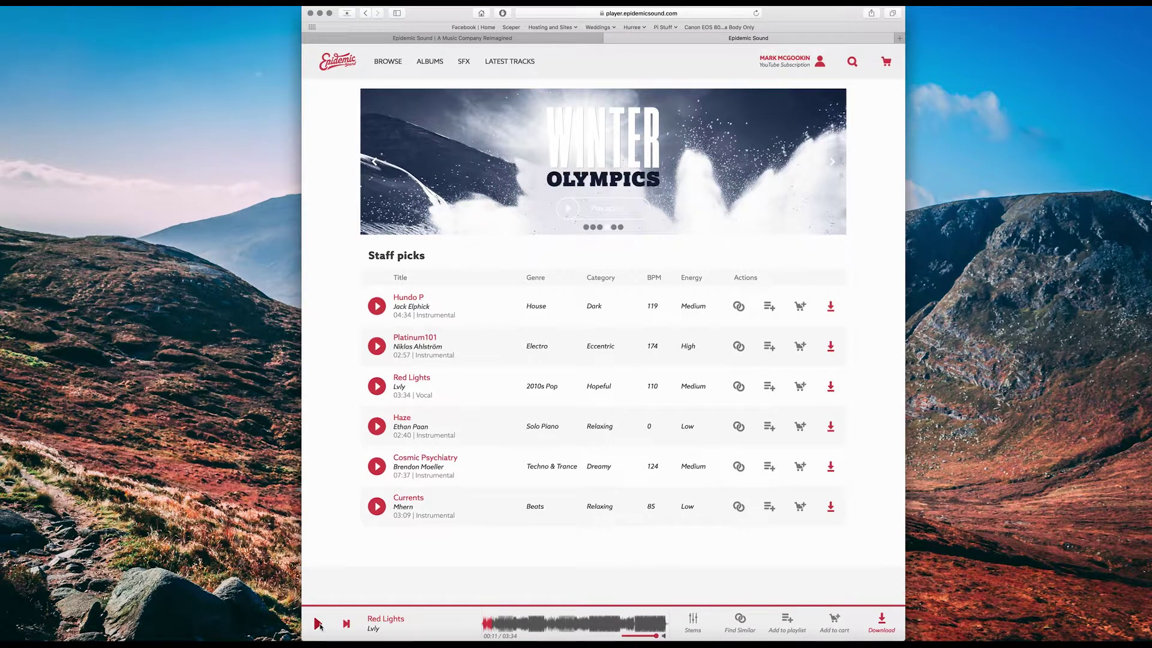
Step: Download All Stems of Red Lights as 'ES_Red Lights - Lvly.zip' and select it in Downloads
left_click(691, 622)
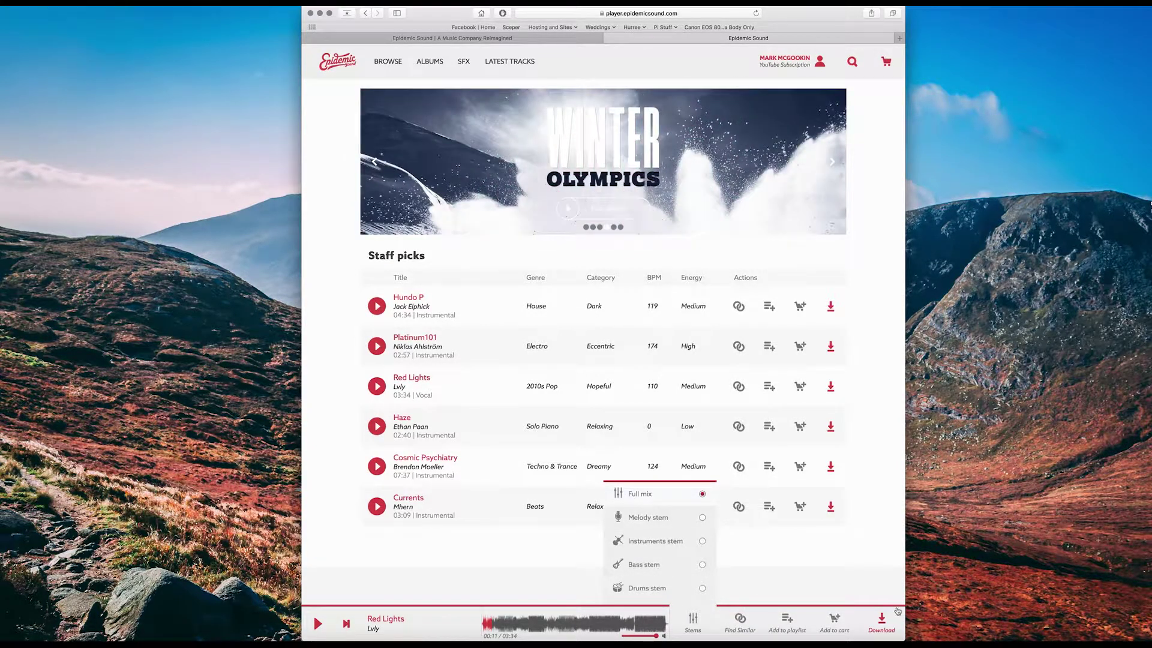
left_click(886, 626)
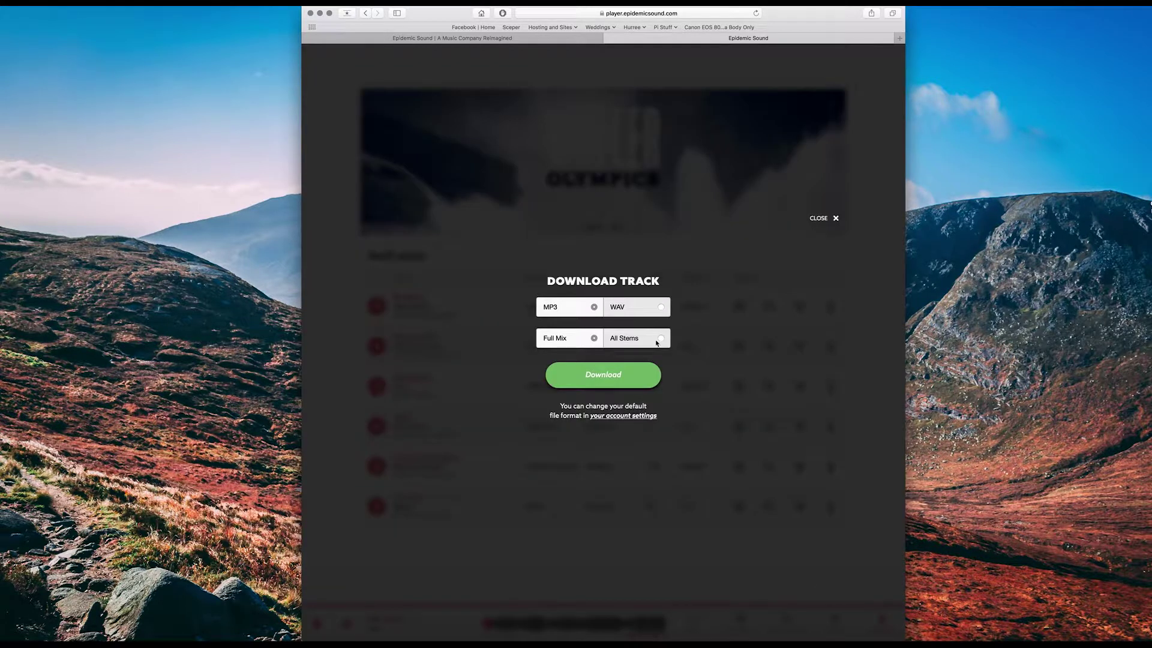
left_click(658, 340)
left_click(598, 375)
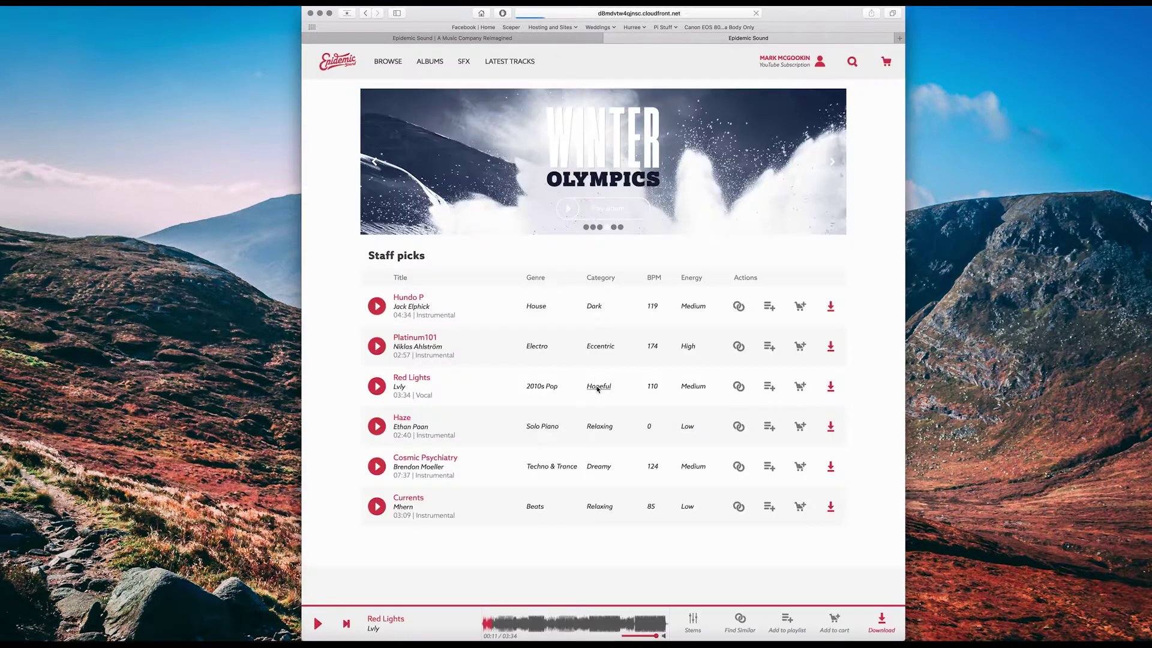
left_click(485, 478)
Step: Extract 'ES_Red Lights - Lvly.zip' and expand its folder to list the stem MP3s
double_click(485, 478)
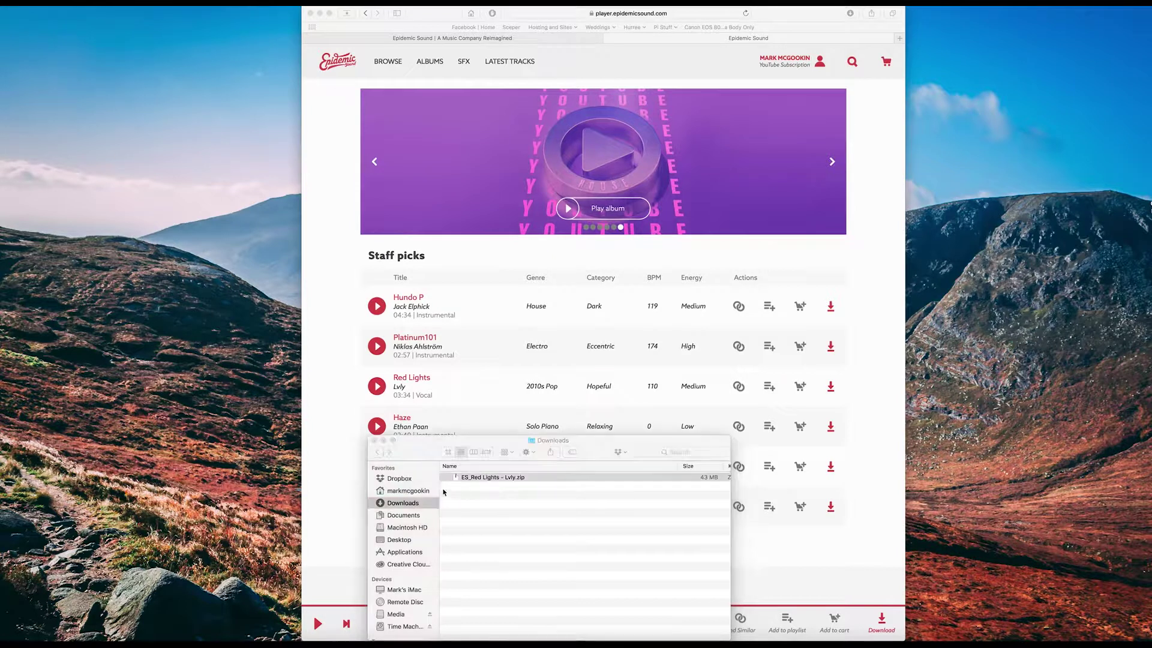
left_click(446, 478)
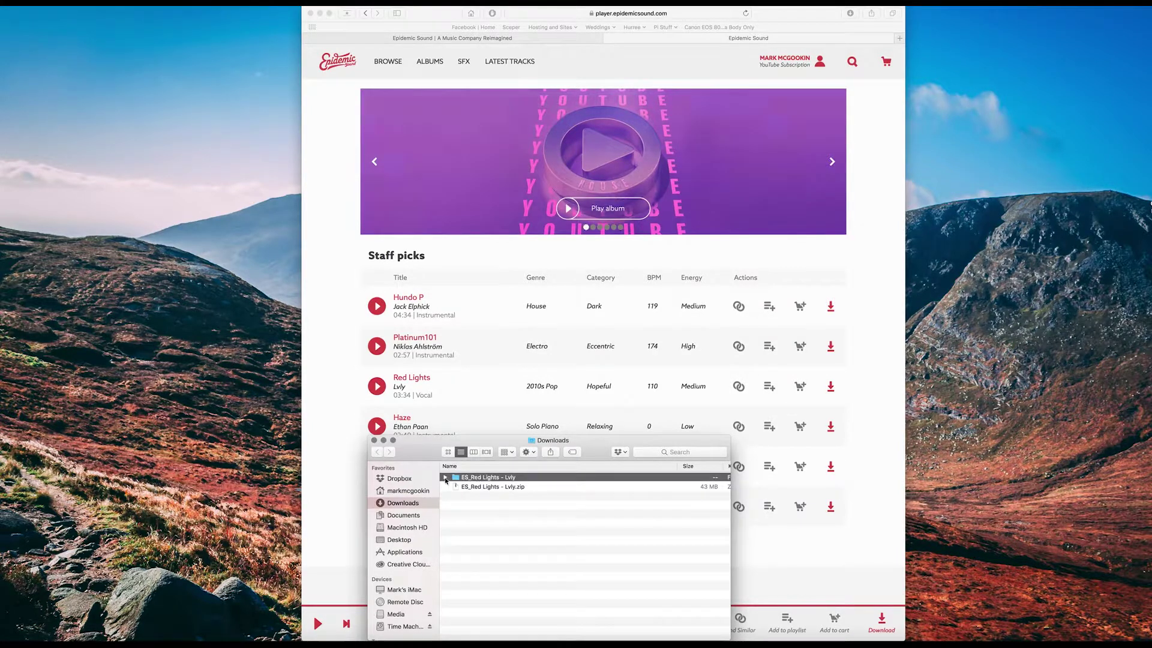
left_click_drag(467, 440, 469, 259)
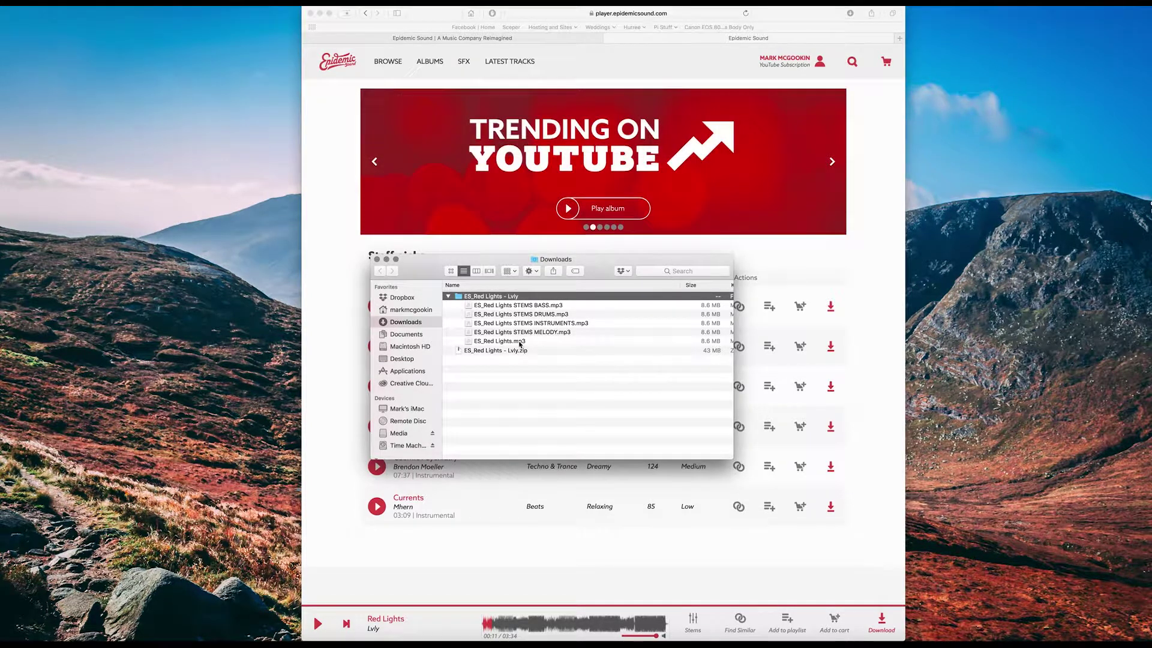
left_click(520, 344)
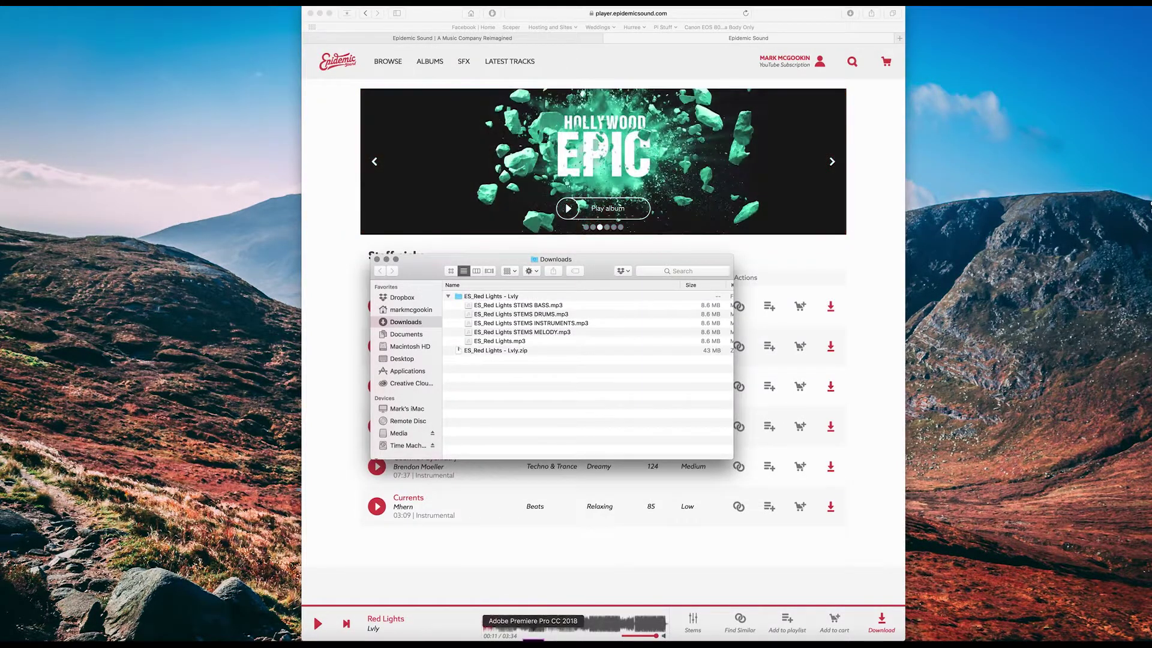
Step: Create a new Premiere project named 'Stems' saved in a new folder
left_click(451, 294)
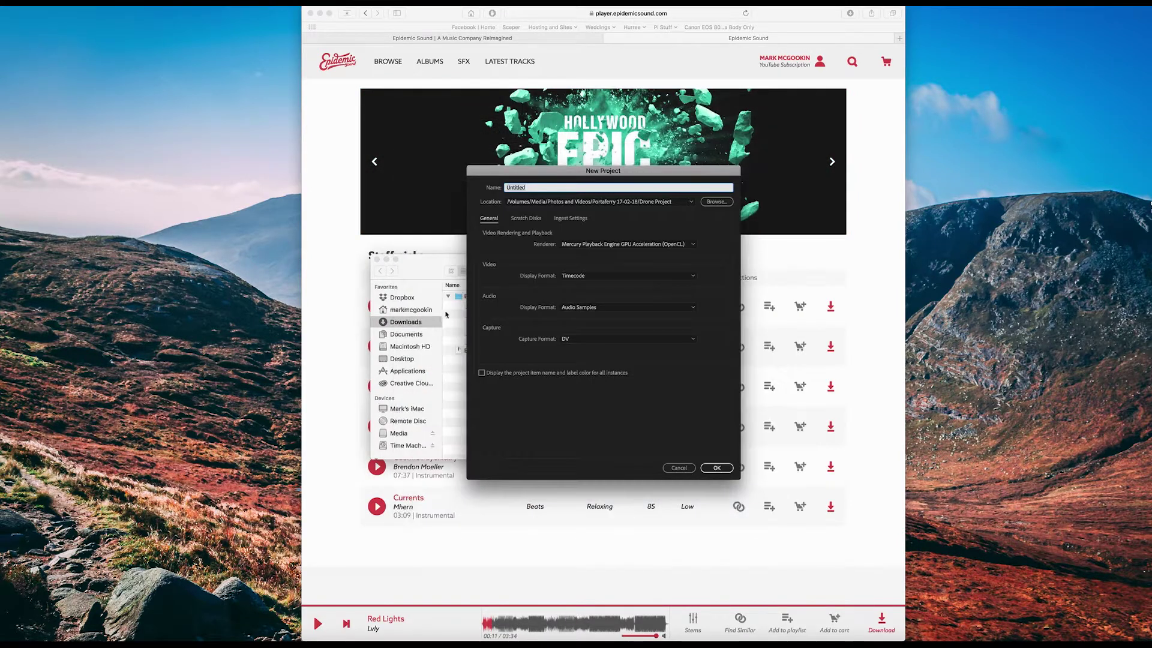
type("Stems")
left_click(716, 202)
left_click(541, 400)
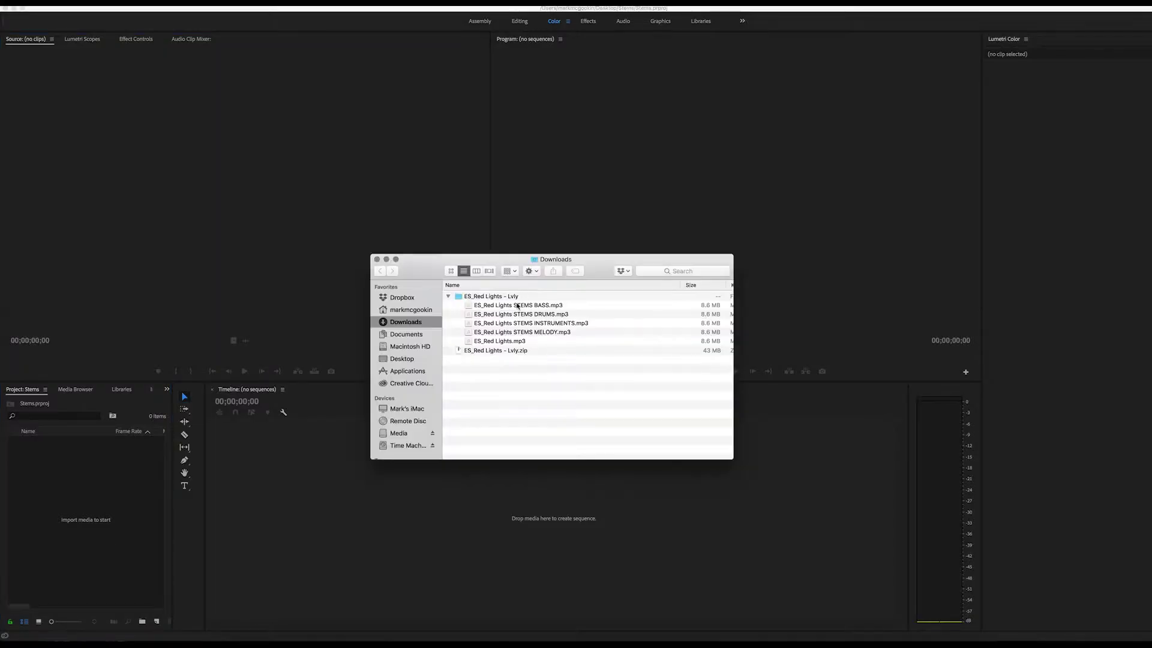
Step: Import the BASS, DRUMS and INSTRUMENTS stems and make a sequence from them
left_click(517, 306)
left_click(539, 314, "shift")
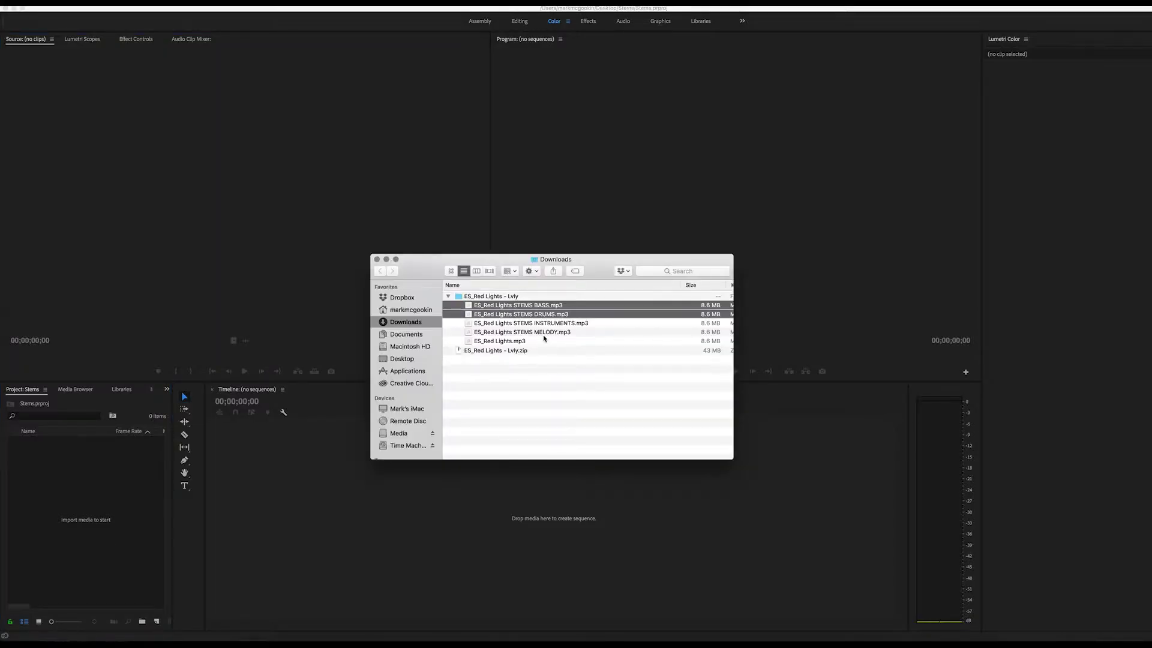
left_click(551, 324, "shift")
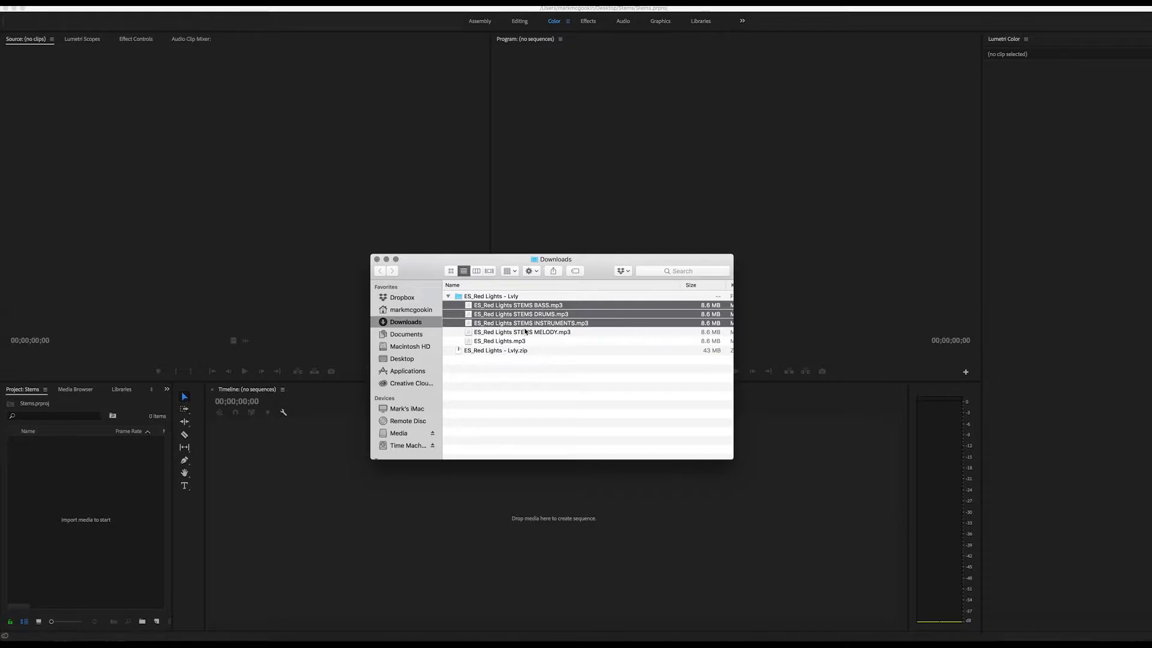
left_click_drag(524, 319, 60, 496)
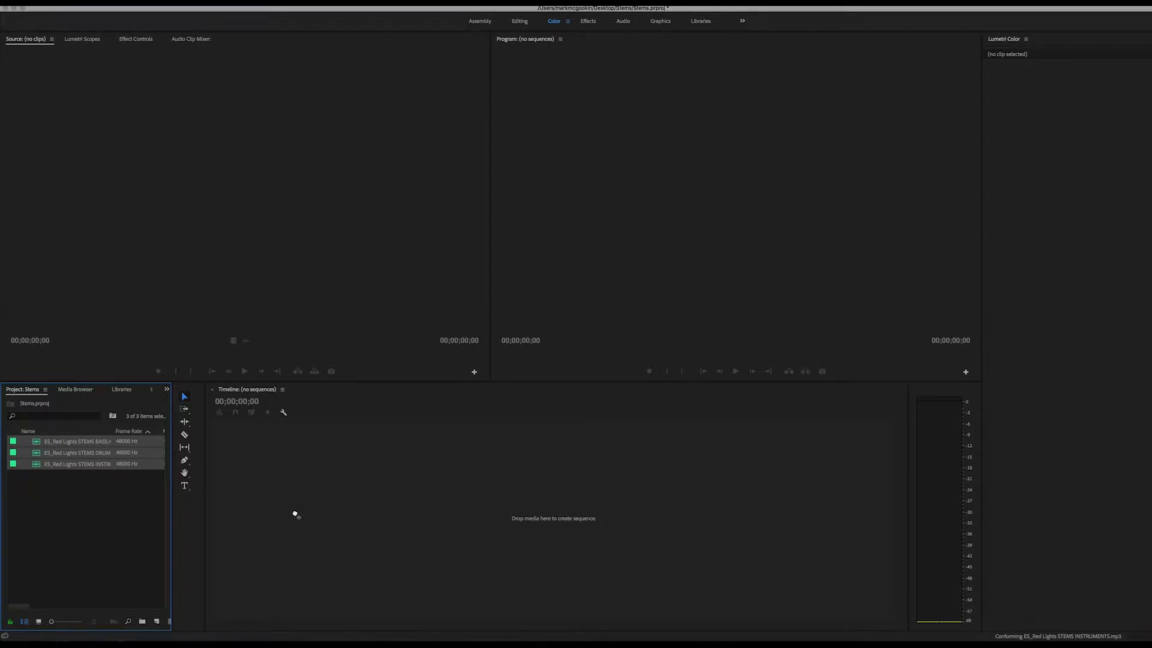
left_click_drag(295, 514, 294, 513)
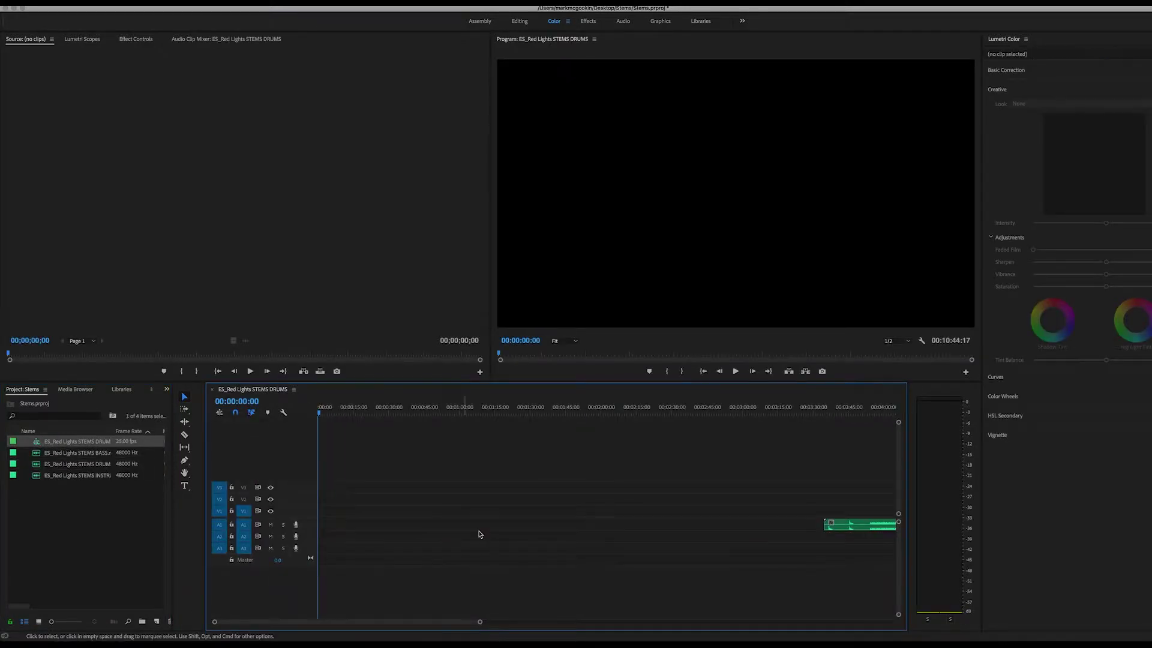
Step: Play the stems stacked on A1–A3 together, stop, then select the stem clips
left_click(735, 371)
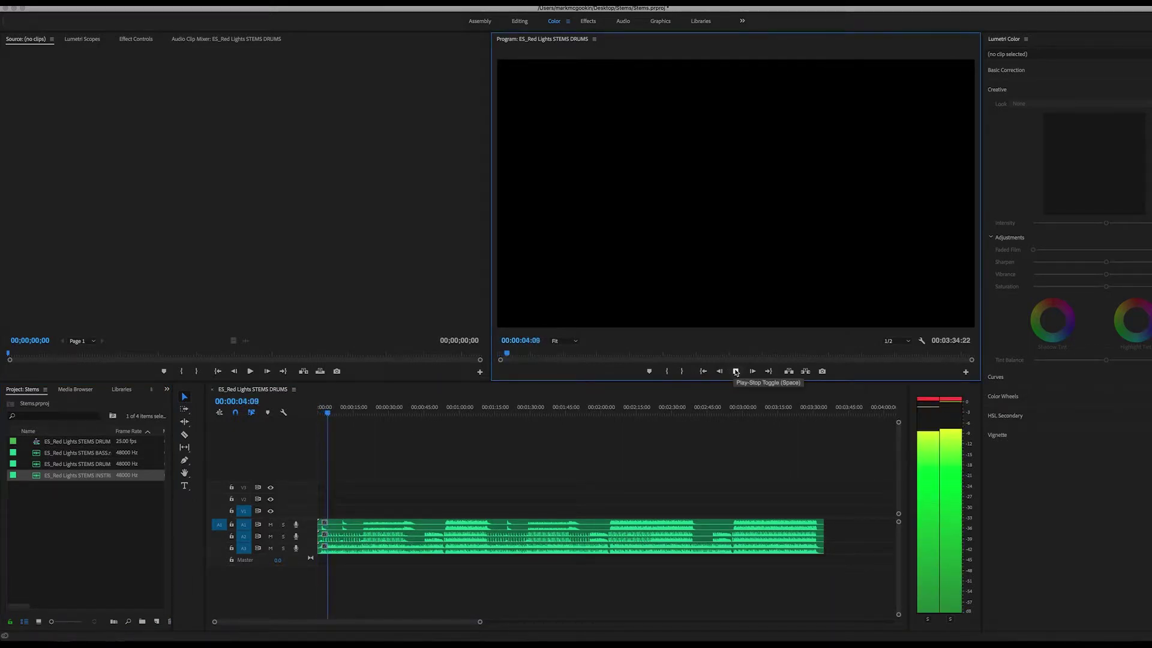
left_click(469, 524)
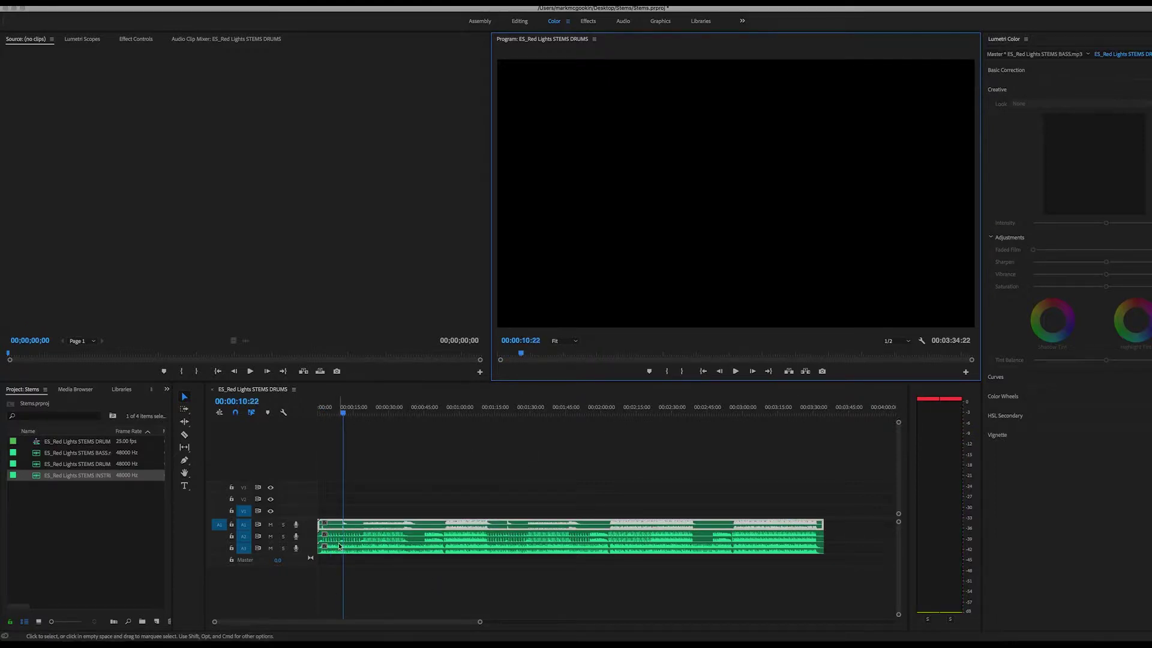
left_click(358, 541)
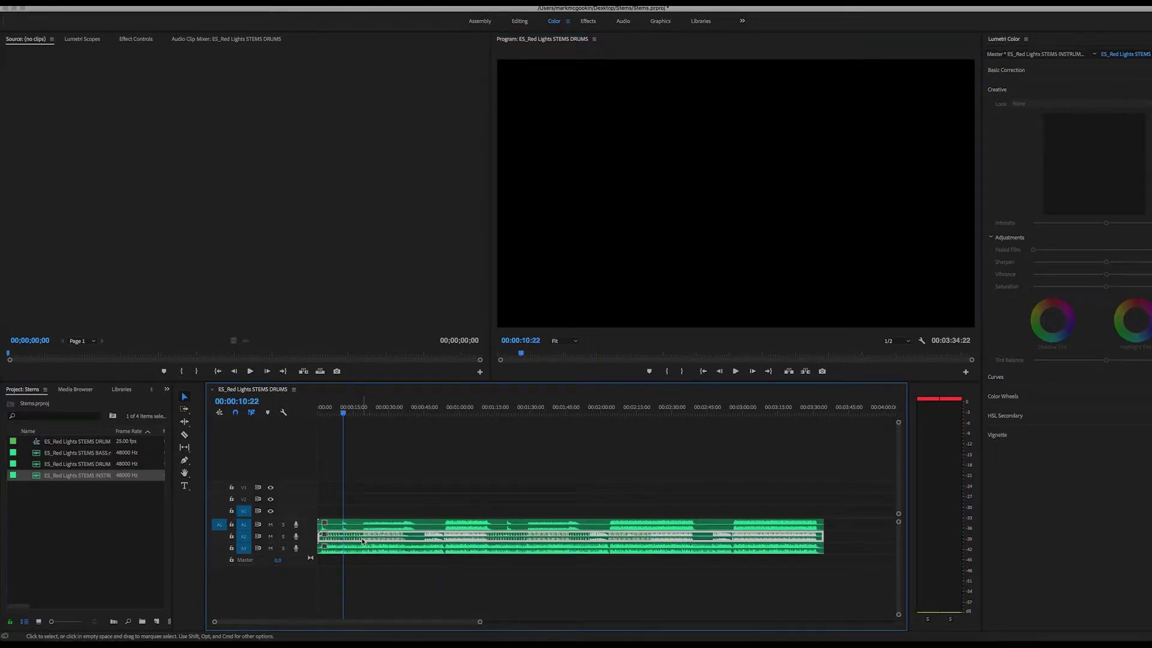
left_click(364, 526)
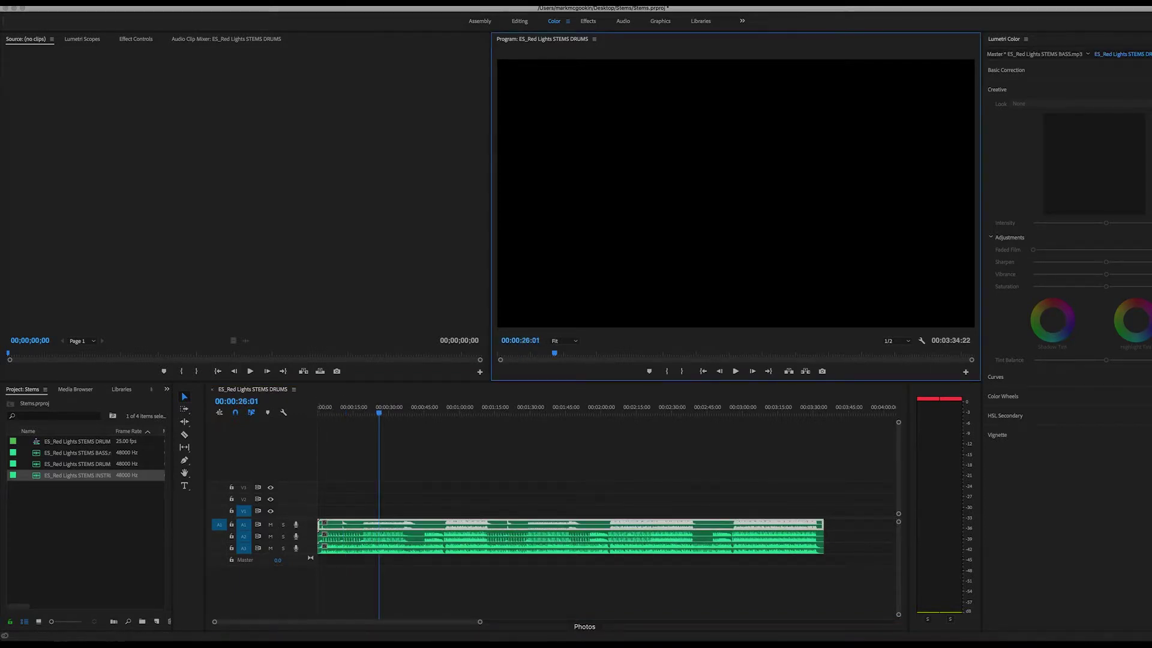
Step: Launch GarageBand through Spotlight search
key("super+space")
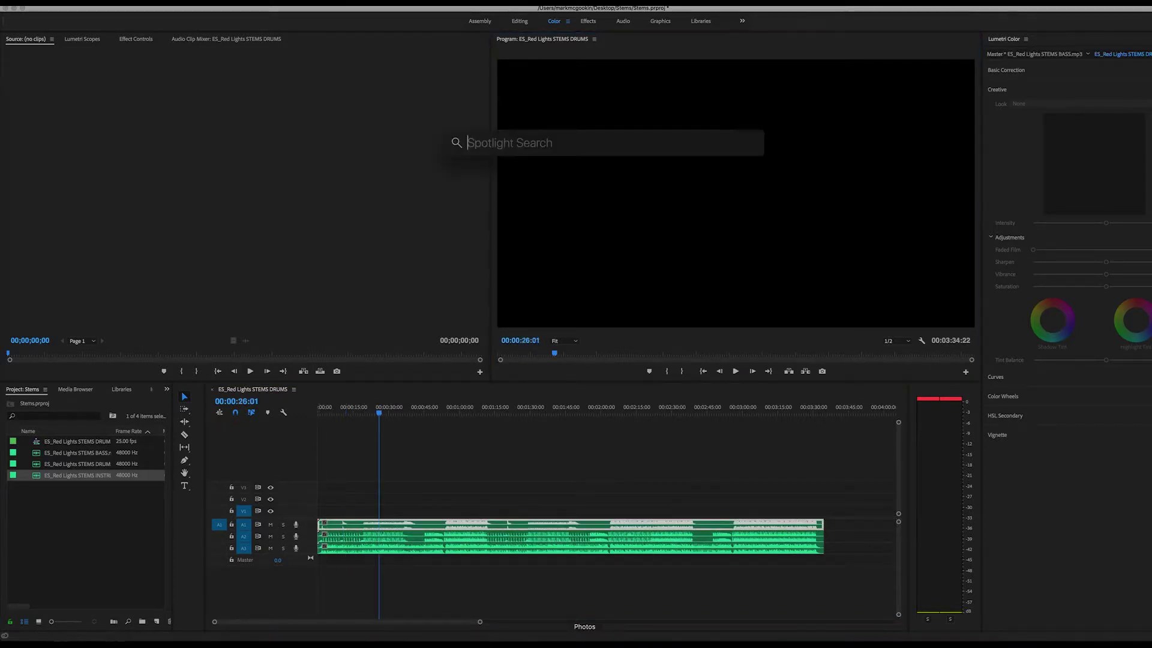
type("gara3")
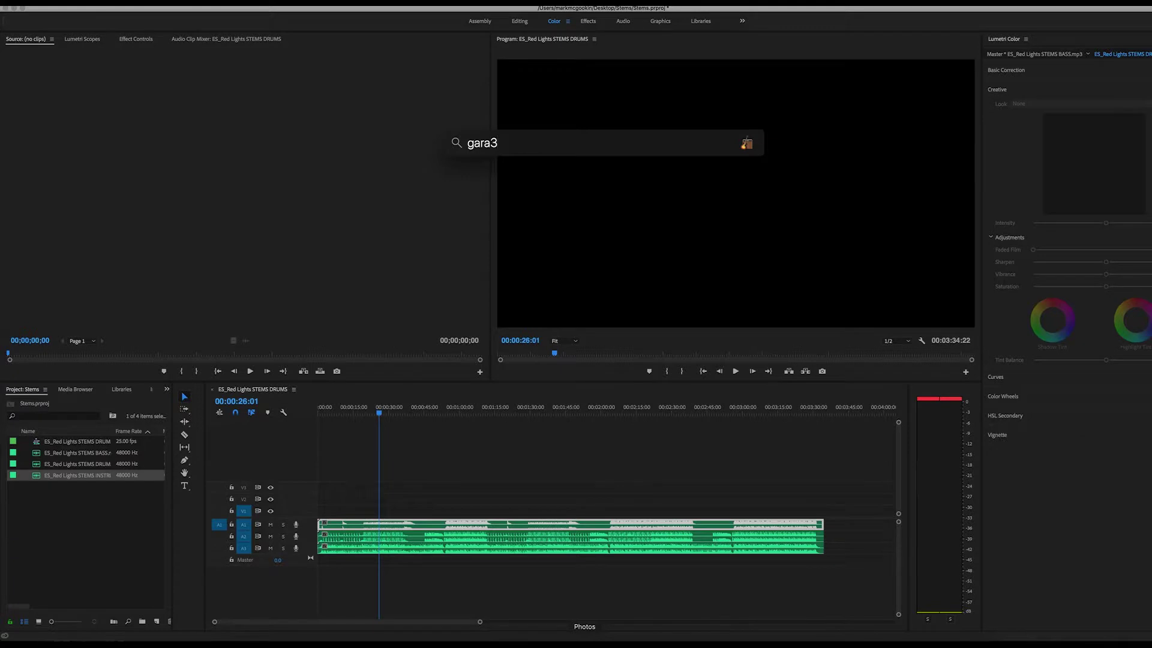
key("BackSpace")
key("Return")
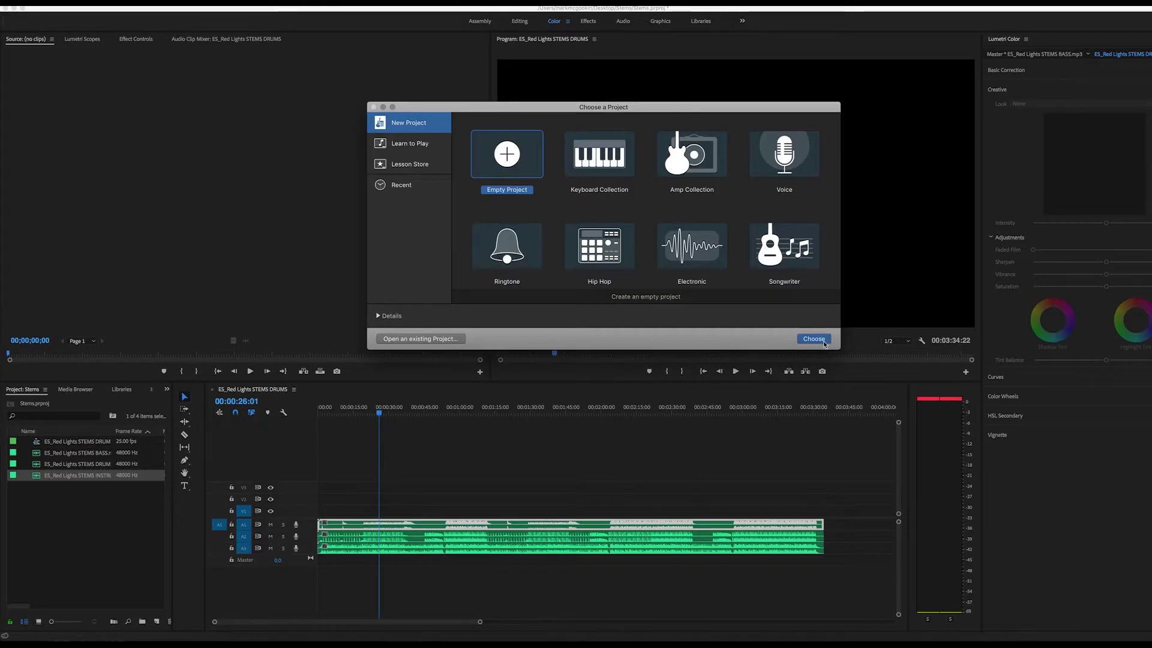
Step: Create an Empty Project with the default Classic Electric Piano track and select the three stems
left_click(817, 345)
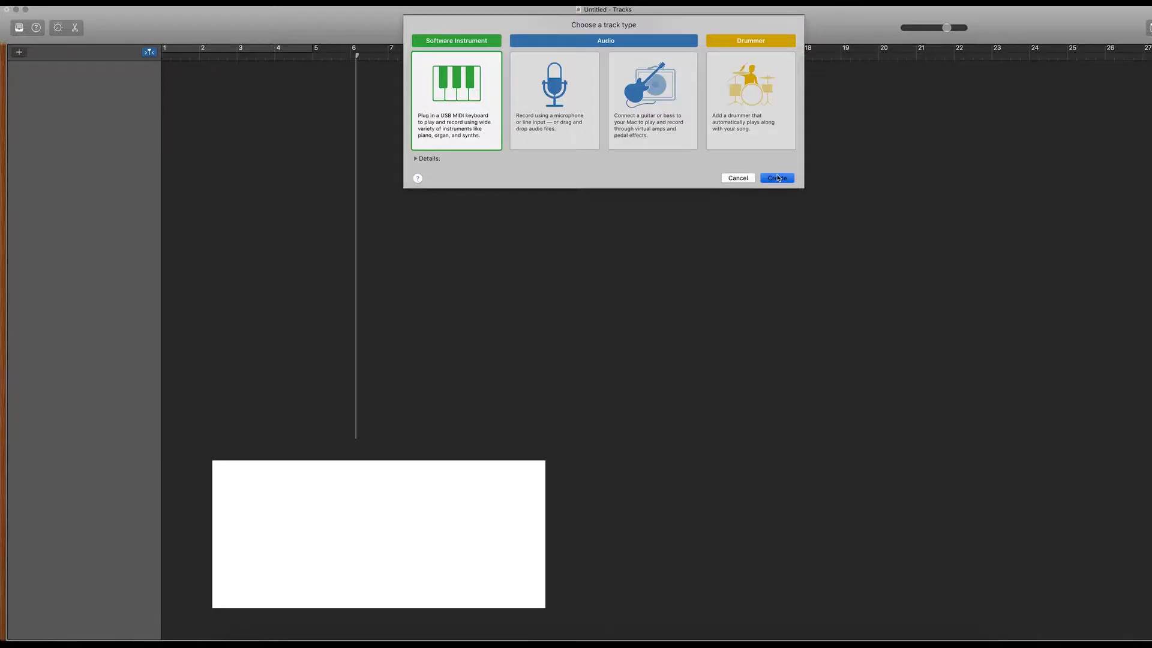
key("Return")
left_click(216, 469)
left_click(234, 639)
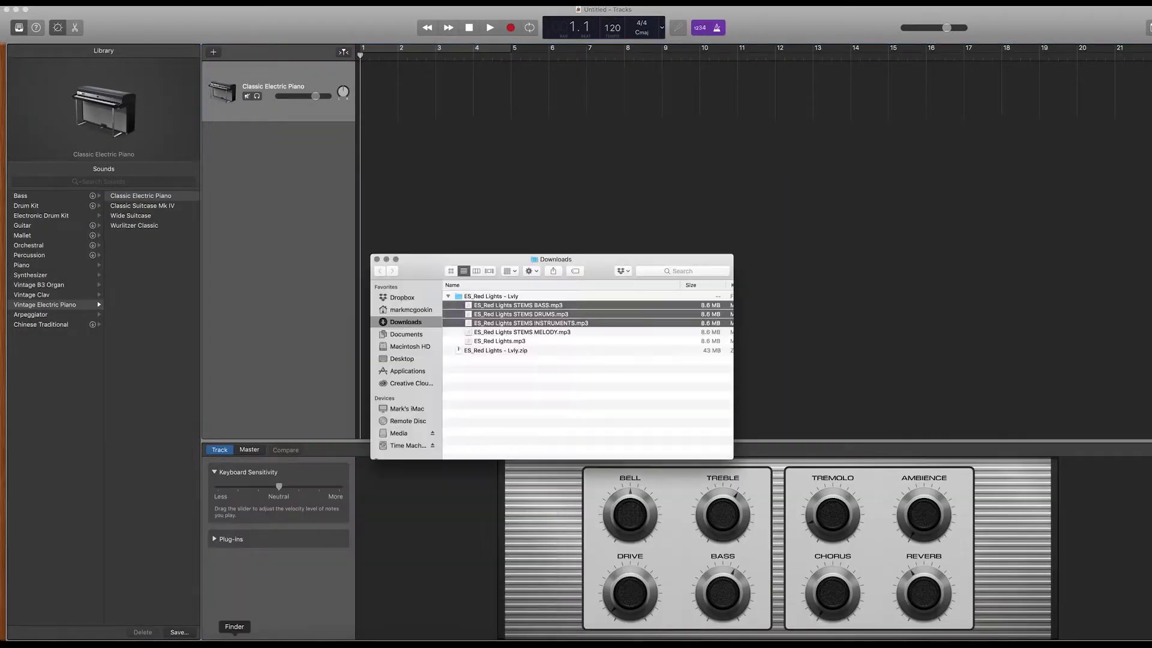
Step: Add the BASS, DRUMS and INSTRUMENTS stems as tracks and delete the piano track
left_click_drag(506, 314, 265, 171)
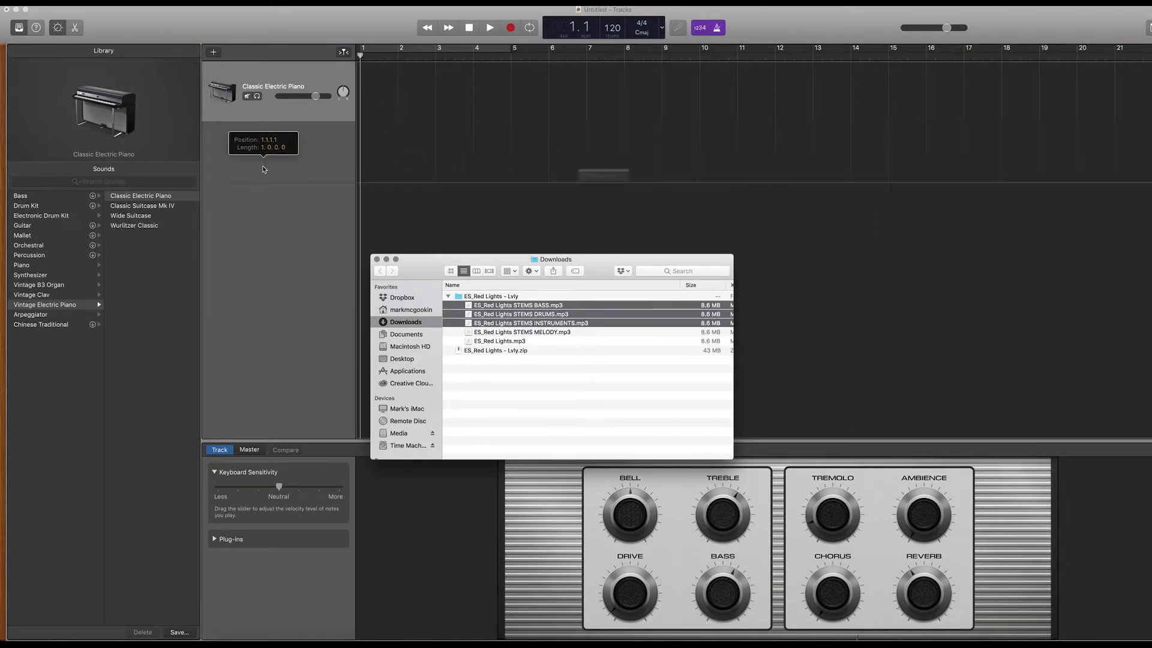
right_click(294, 78)
left_click(308, 124)
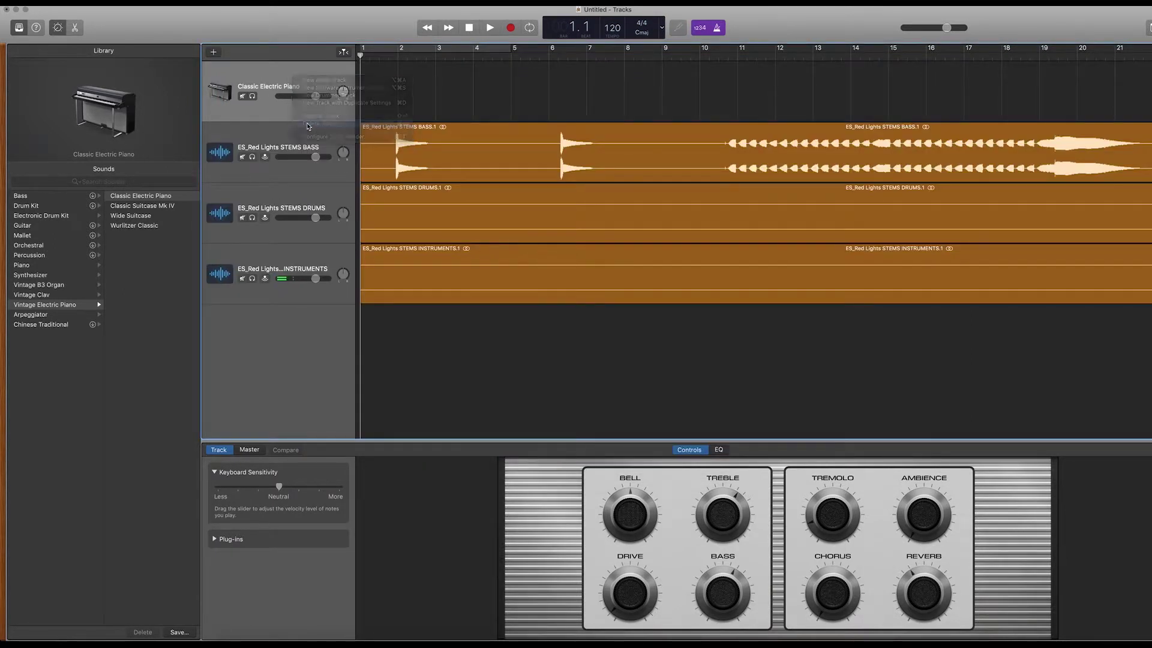
Step: Play the three stem tracks together, stop, and return to the song's start
left_click(482, 28)
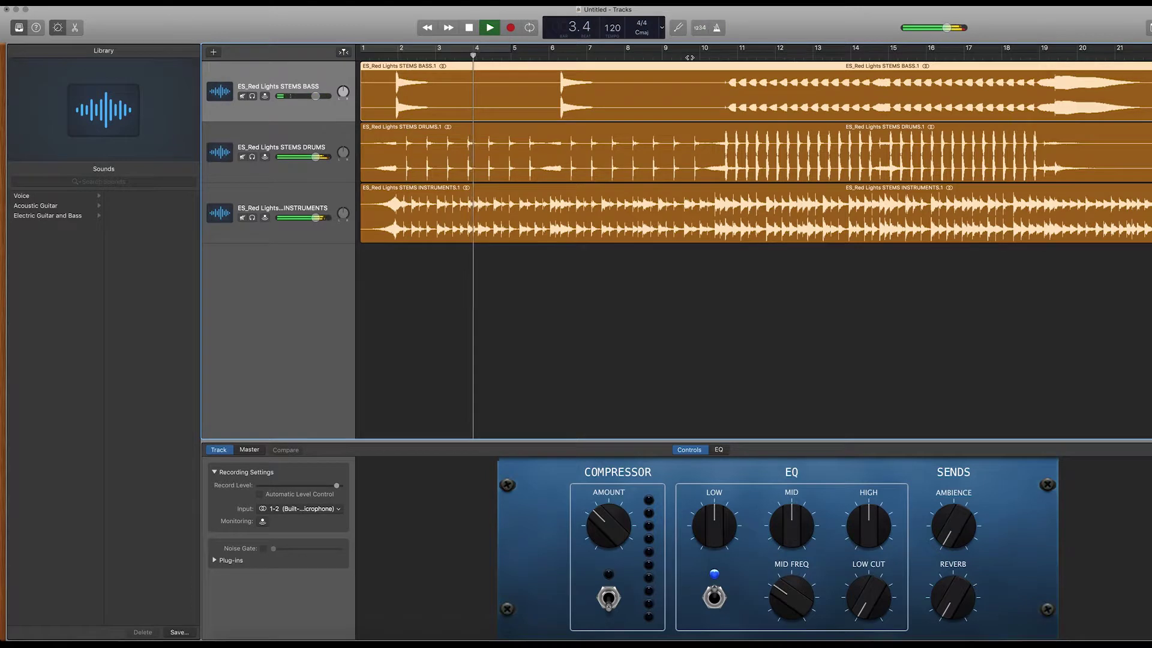
left_click(469, 28)
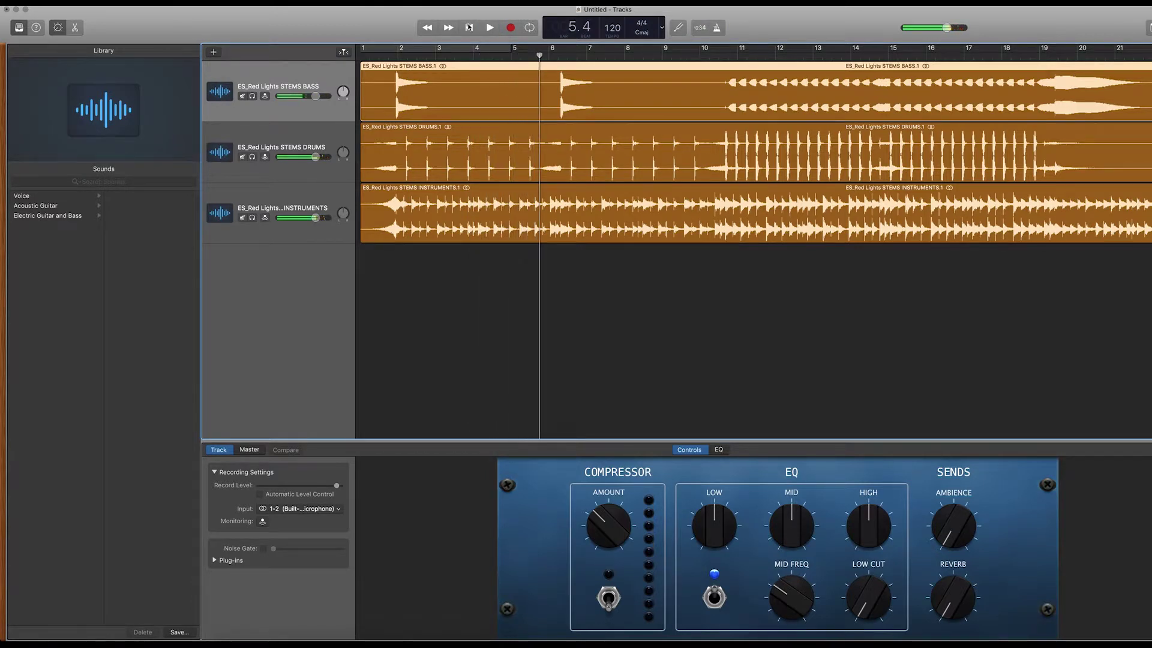
key("Return")
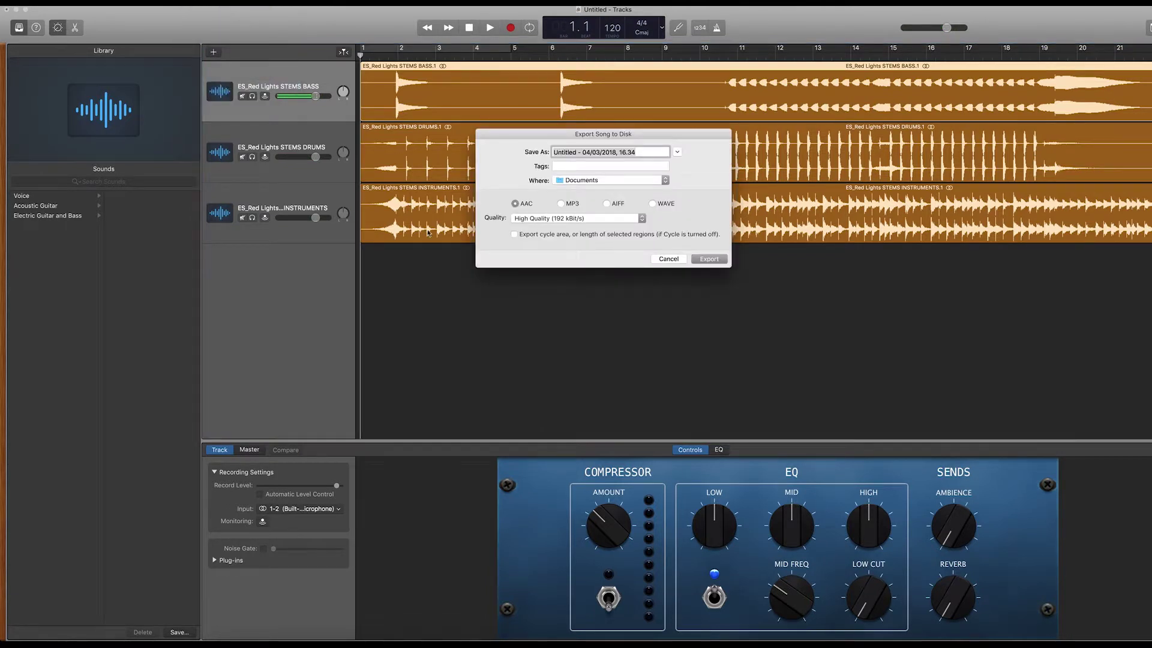
Step: Export the song to the Desktop as 'Instrumental' at Highest Quality
left_click(603, 180)
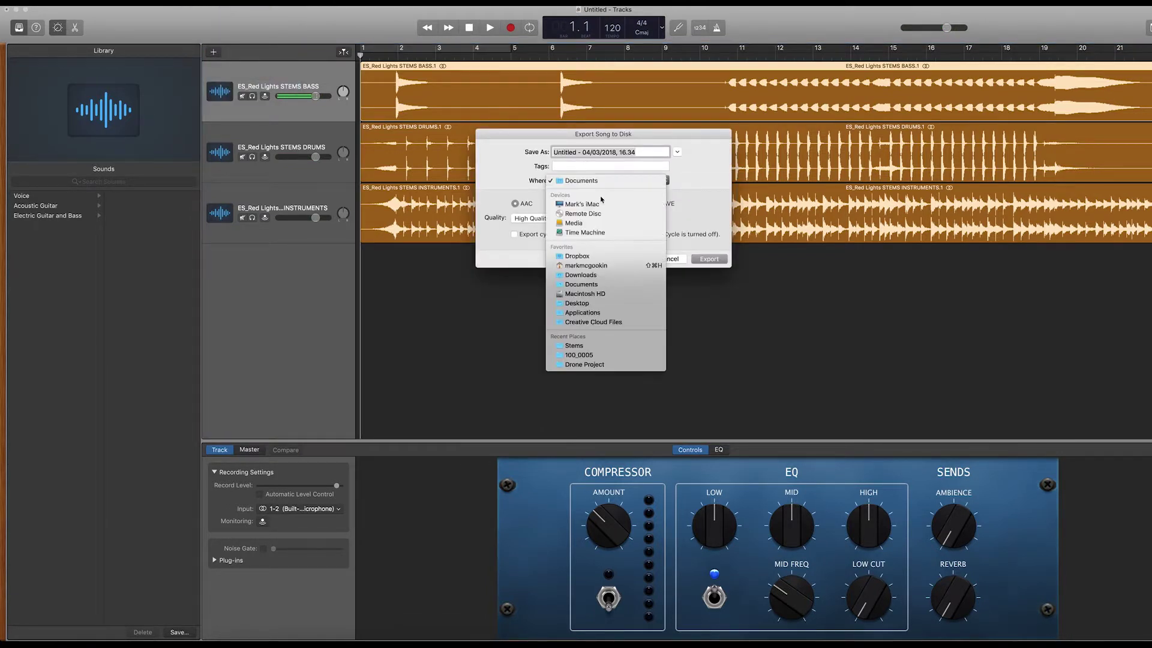
left_click(603, 302)
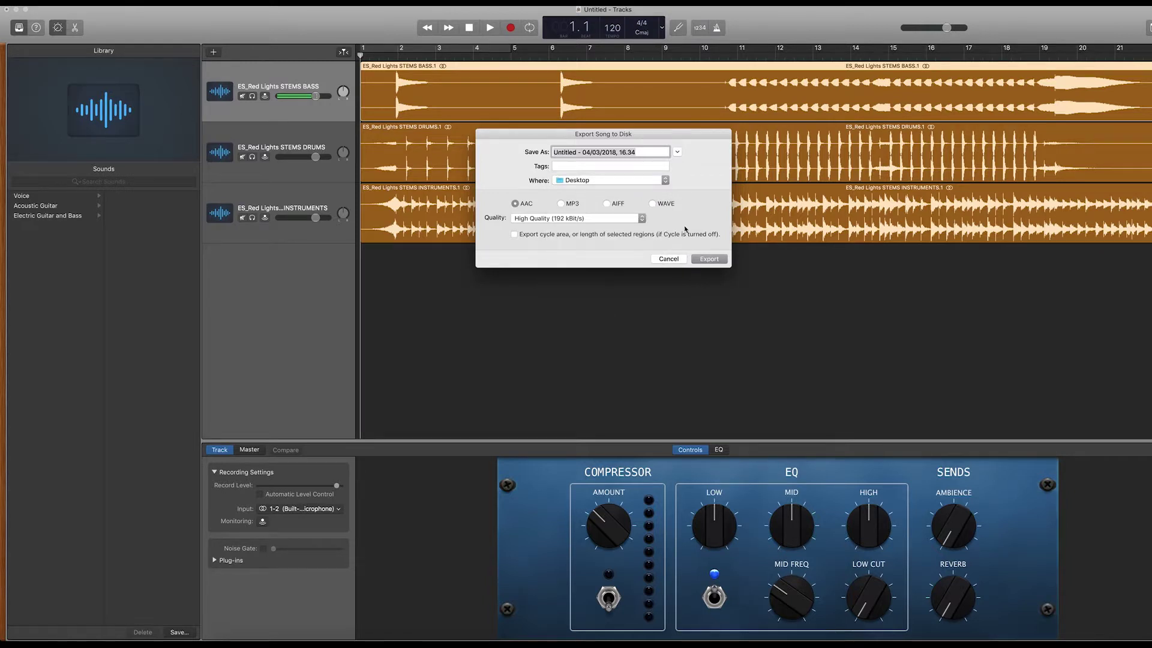
type("Instrumental")
left_click(577, 218)
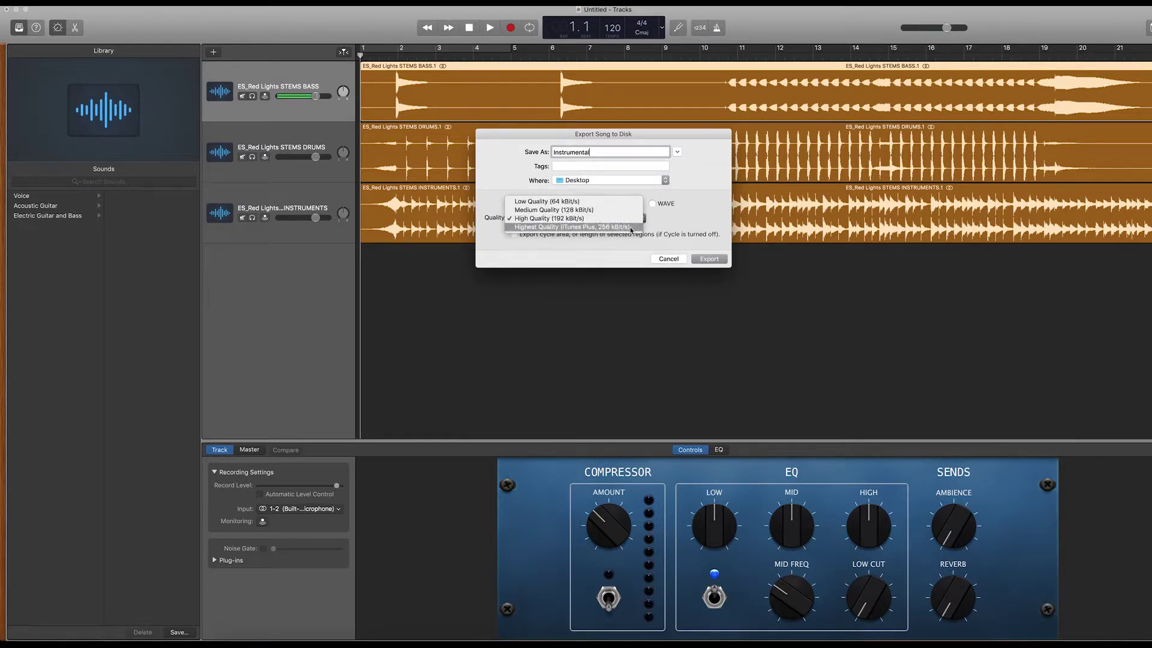
left_click(576, 233)
left_click(709, 259)
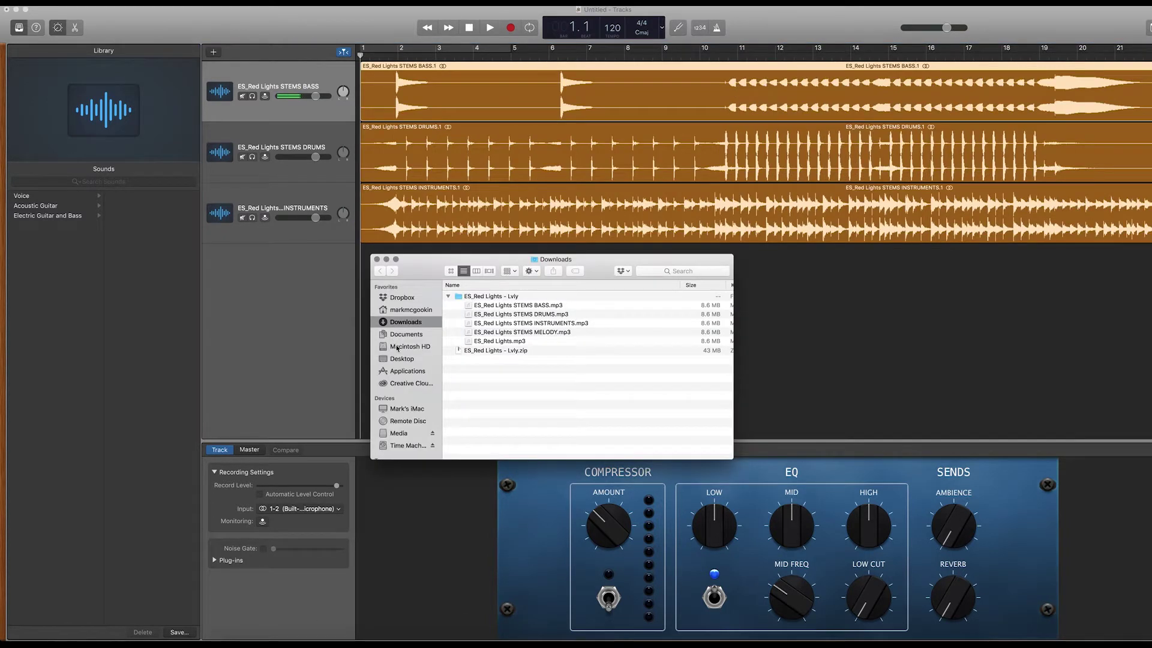
Step: Play Desktop's Instrumental.m4a in iTunes, pause it, then return to Premiere's timeline
left_click(401, 358)
double_click(573, 300)
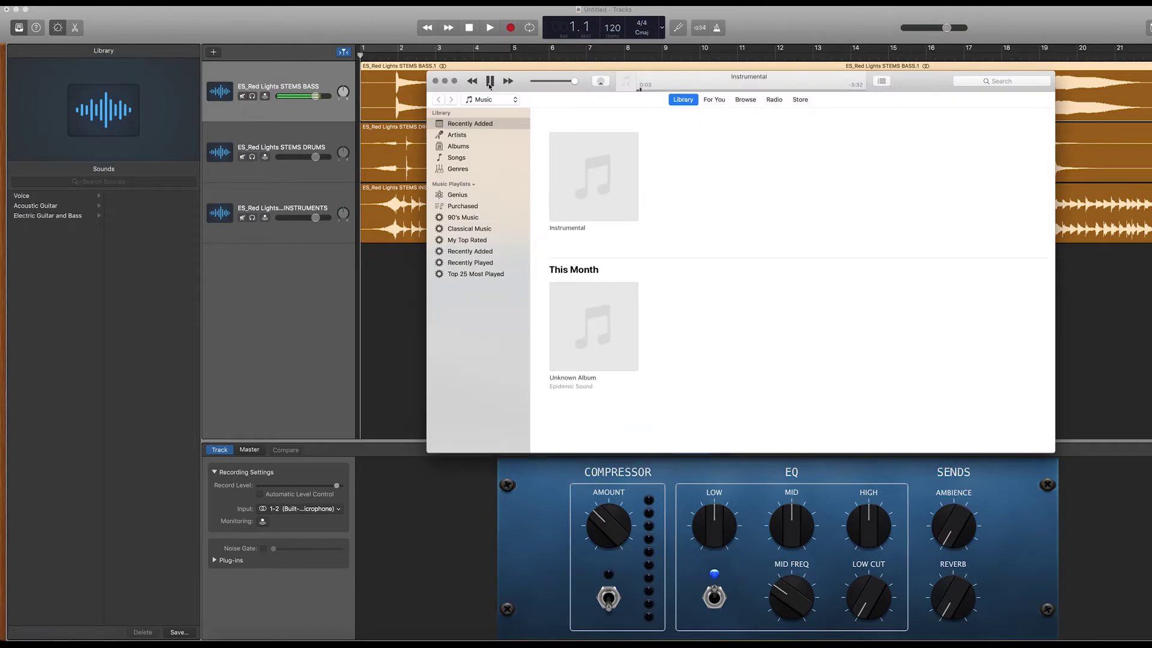
left_click(490, 81)
key("super+Tab")
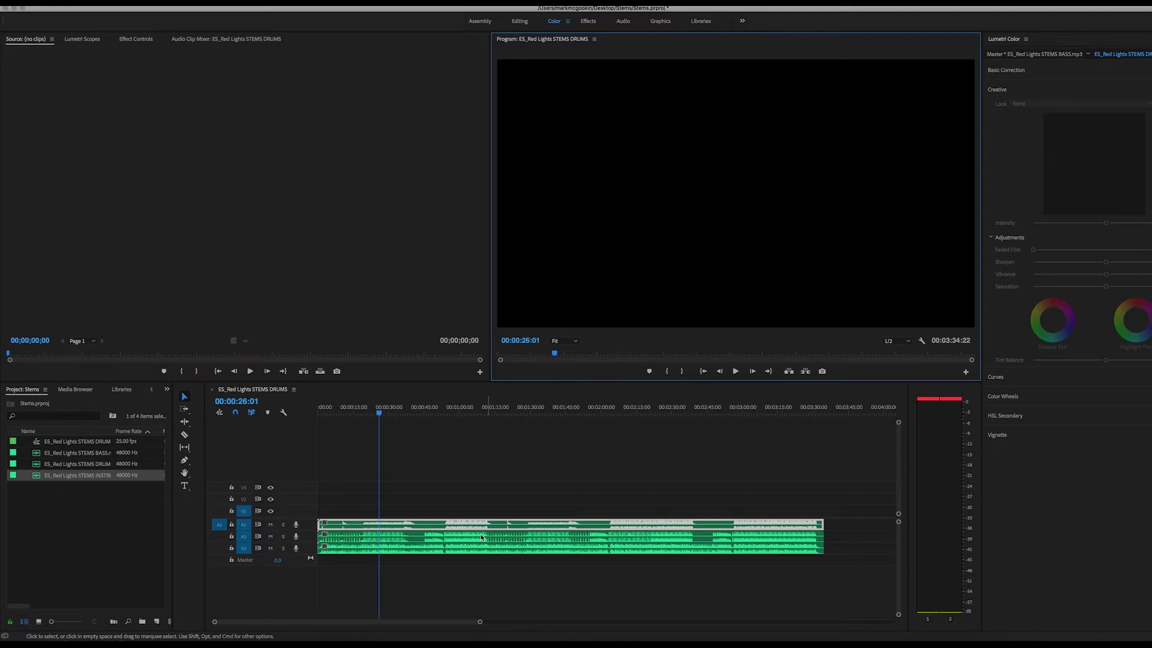
left_click(481, 536)
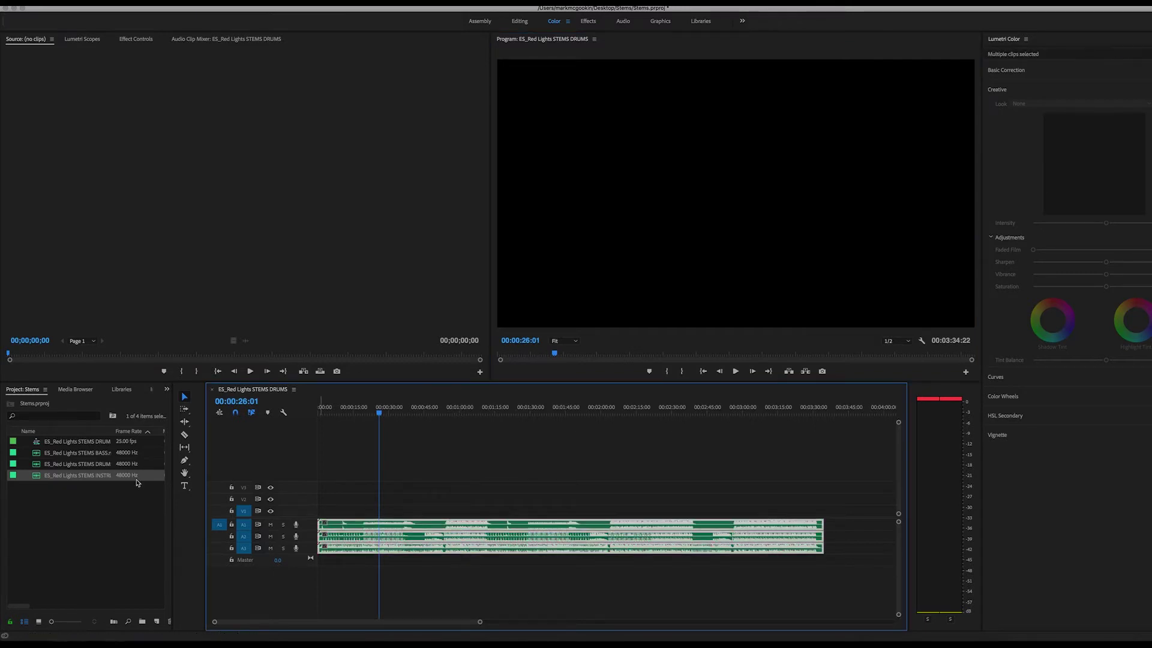
Step: Delete the three stem items from the Project panel, confirming removal from the sequence
left_click(88, 454)
left_click(89, 475, "shift")
key("Delete")
key("Return")
Step: Import Instrumental.m4a from the Desktop, place it at the start of A1, and play it
key("super+Tab")
key("super+shift+d")
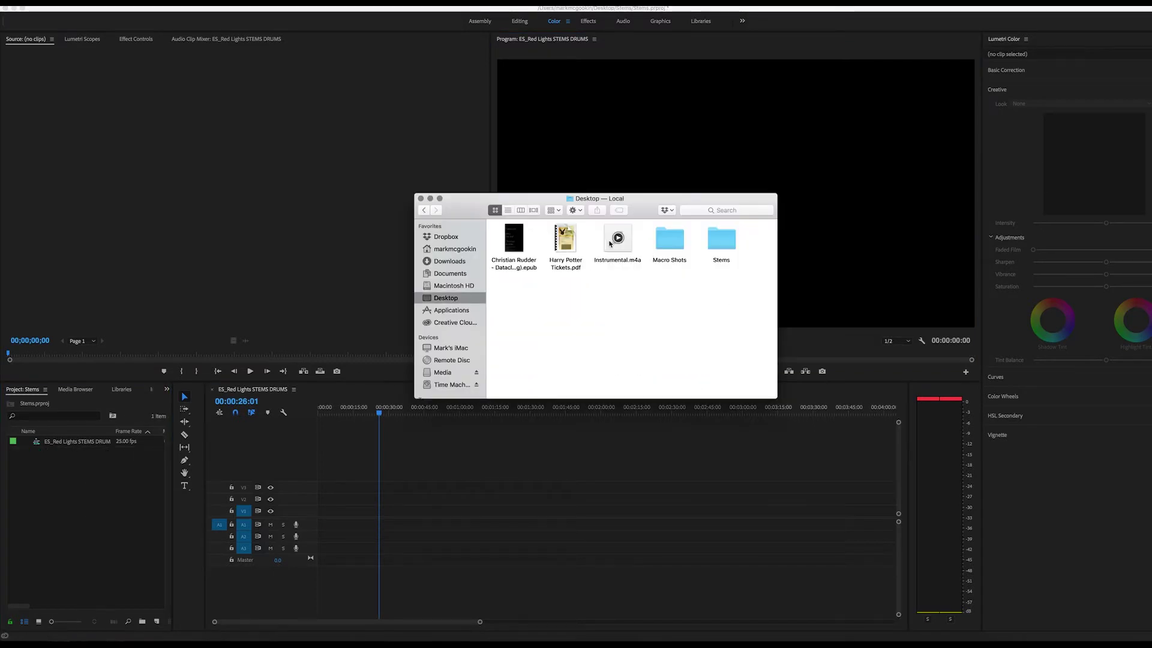
left_click_drag(93, 492, 93, 492)
left_click_drag(73, 454, 320, 526)
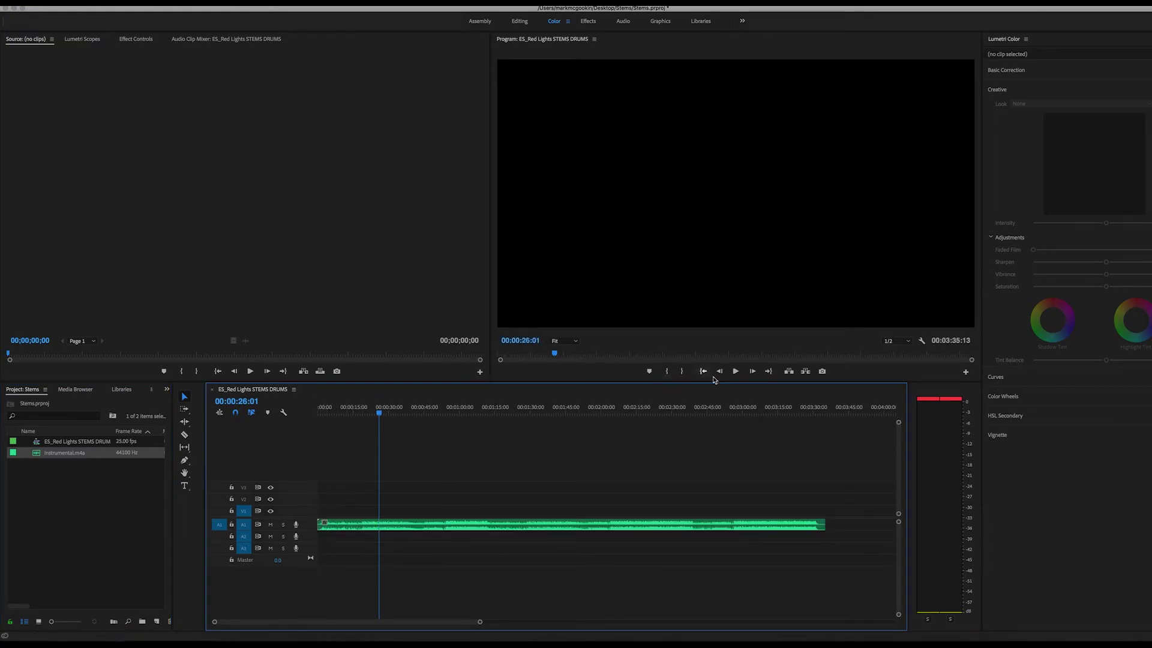
left_click(734, 371)
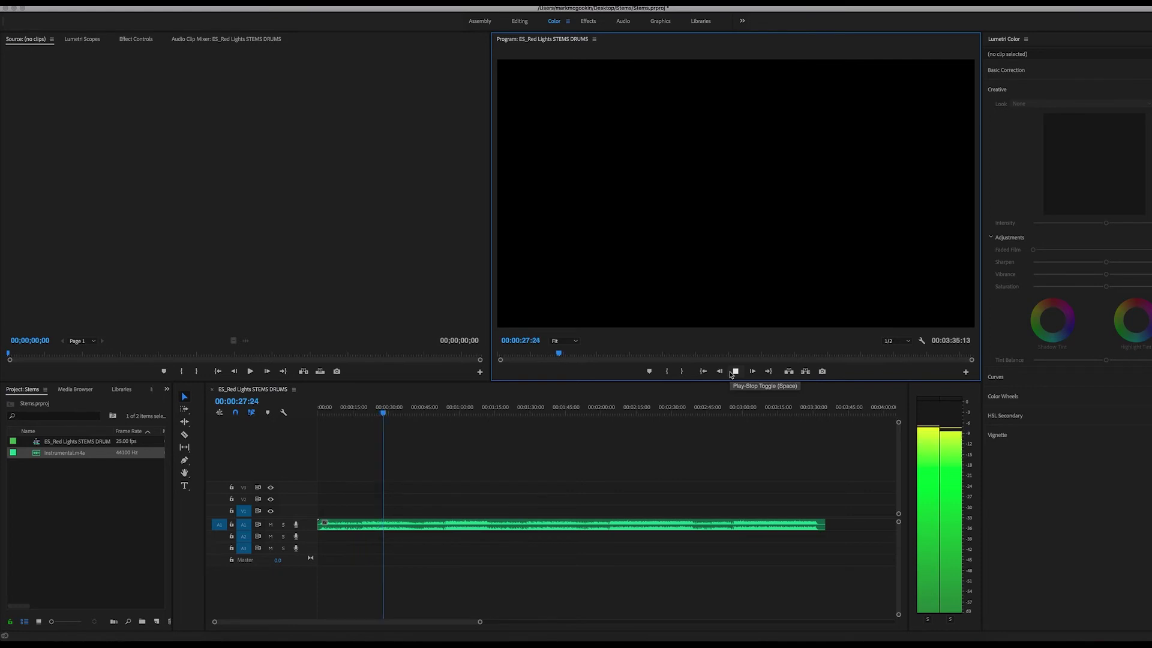
left_click(735, 371)
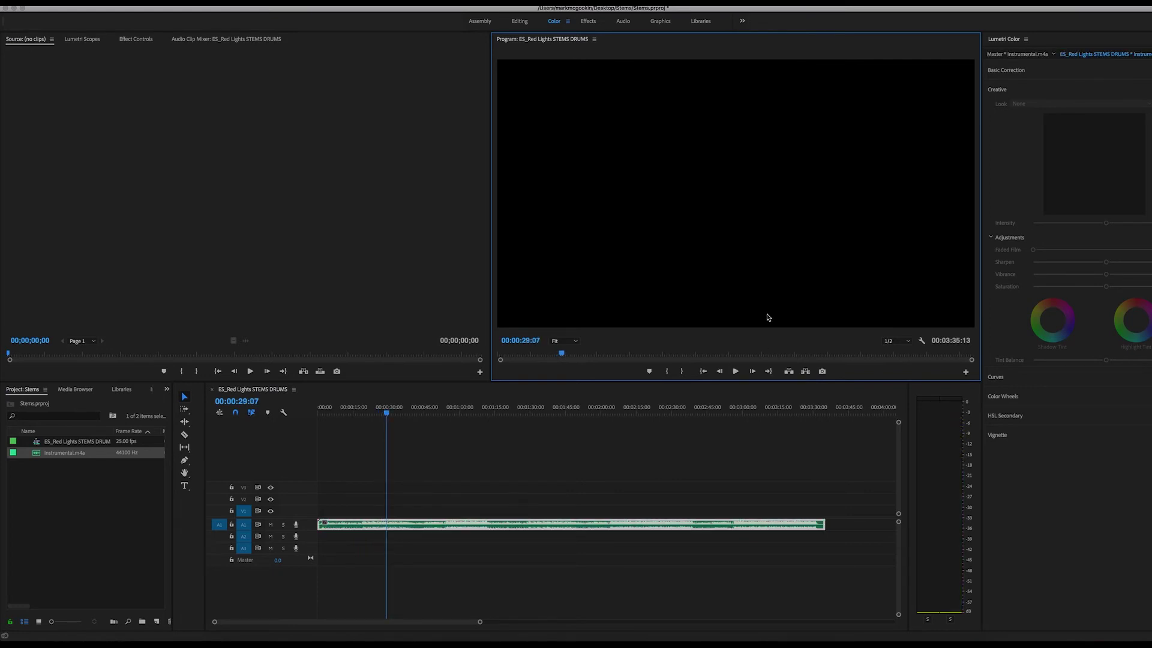